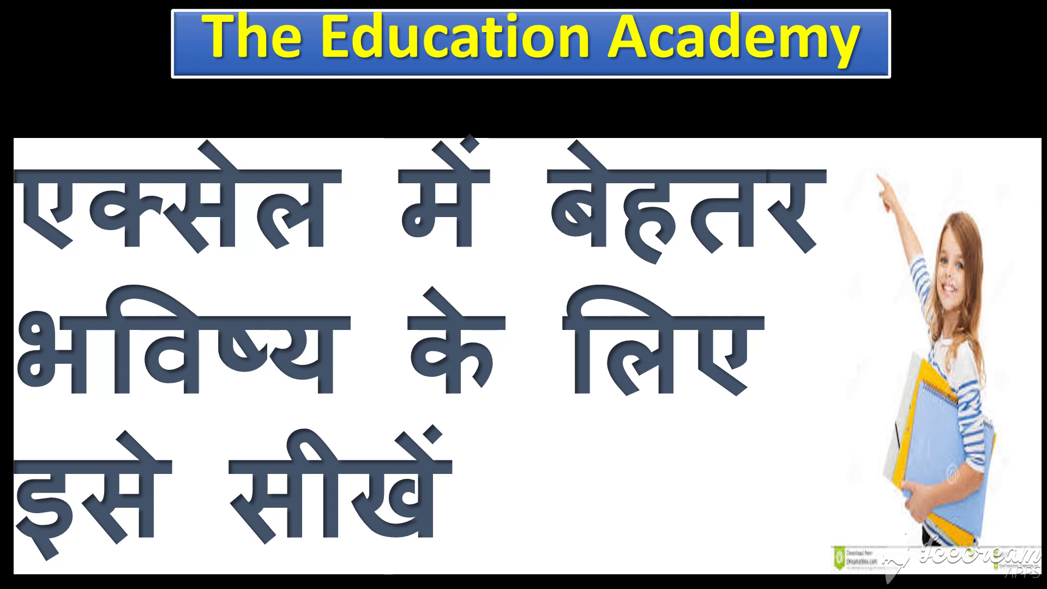
Switch from the PowerPoint slideshow back to the Book1 Excel marks workbook
key("alt+Tab")
key("Tab")
key("Tab")
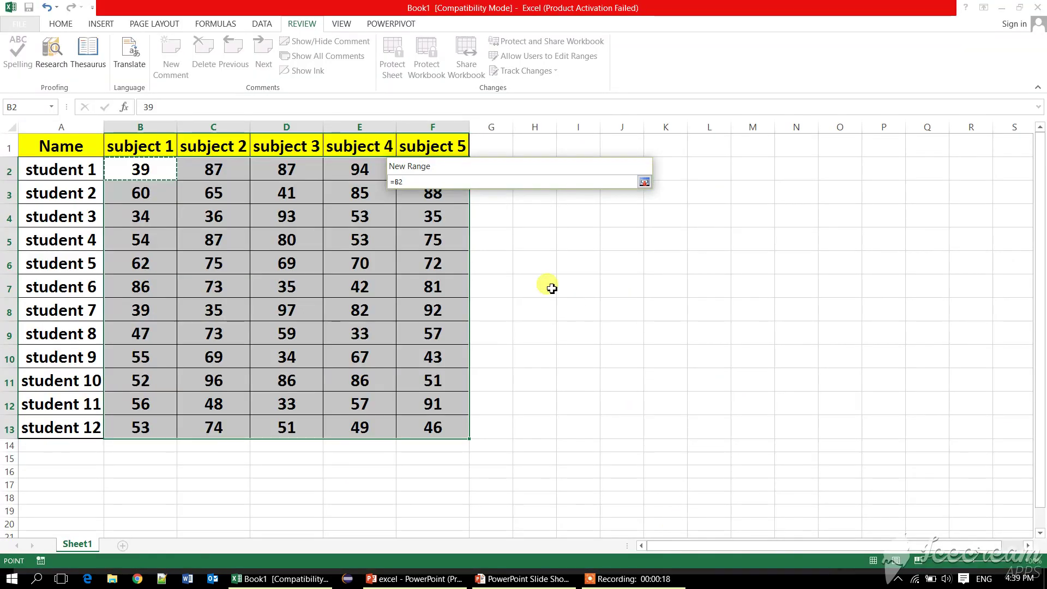
Cancel the unfinished new range and close Allow Users to Edit Ranges without changes
key("Return")
left_click(615, 279)
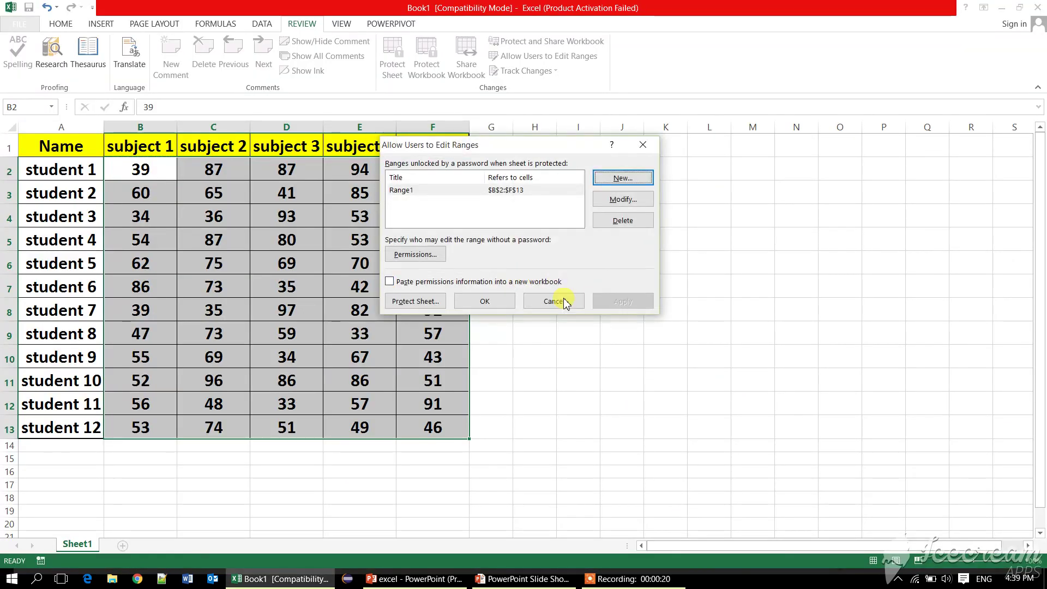
left_click(555, 301)
Select a block of marks starting from cell B2 in the student table
left_click(448, 262)
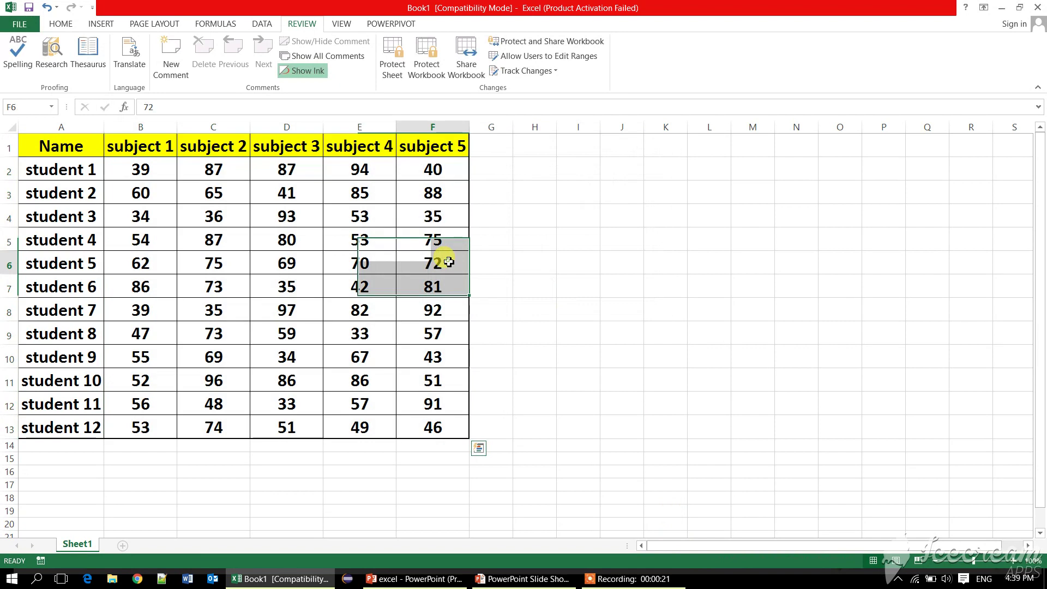
left_click(327, 245)
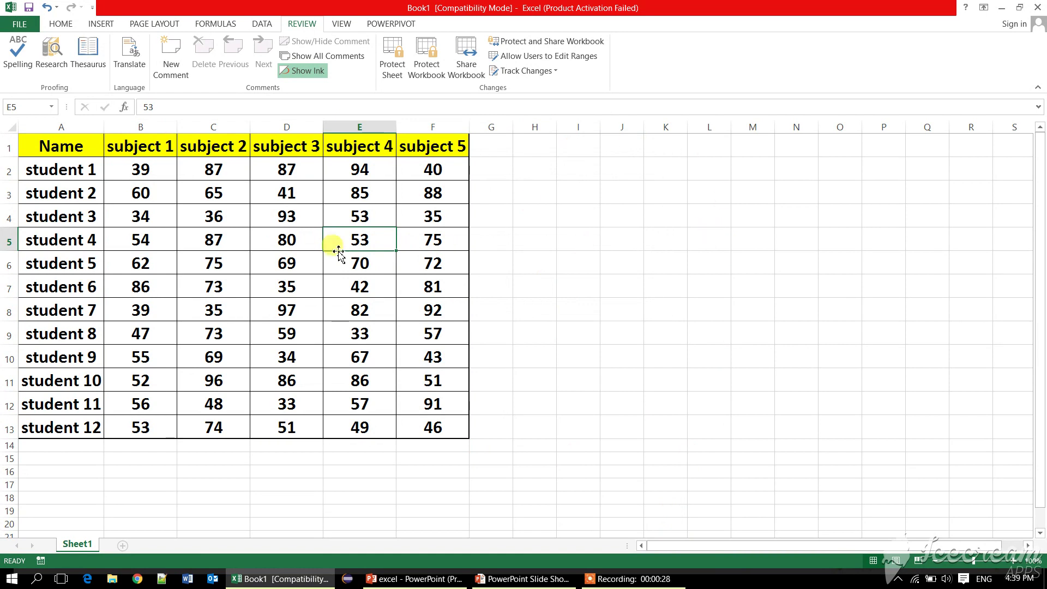
left_click(163, 174)
key("shift+Right")
key("shift+Right")
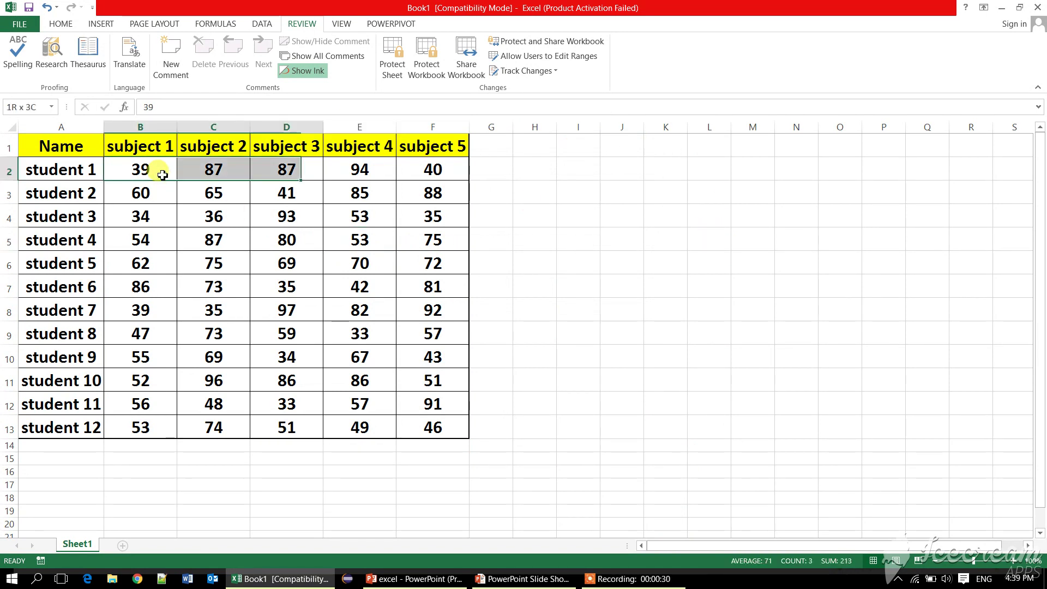
key("shift+Right")
key("shift+Right")
key("shift+Down")
key("shift+Down")
key("shift+Down")
key("shift+Down")
key("shift+Down")
key("shift+Down")
key("shift+Down")
key("shift+Down")
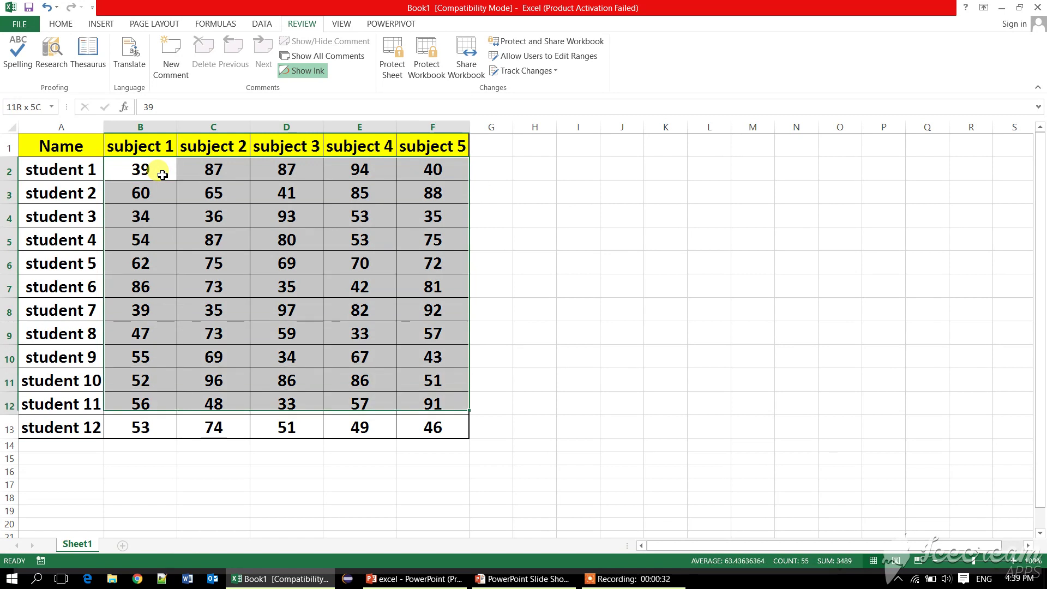
key("shift+Down")
key("shift+Down")
key("shift+Up")
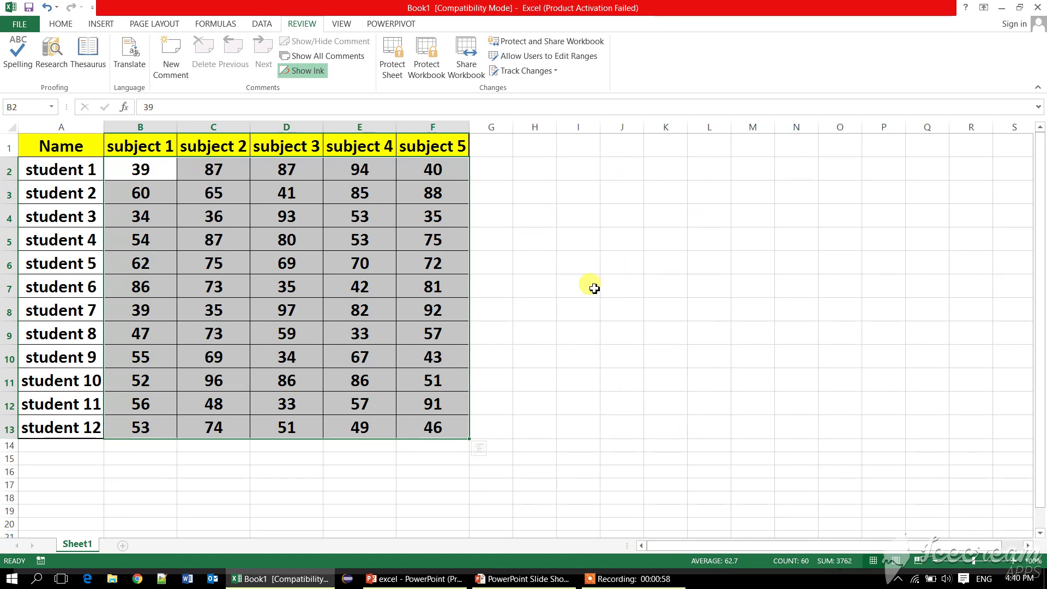
Reselect the marks from B2, extending across to column F and down to row 13
left_click(498, 218)
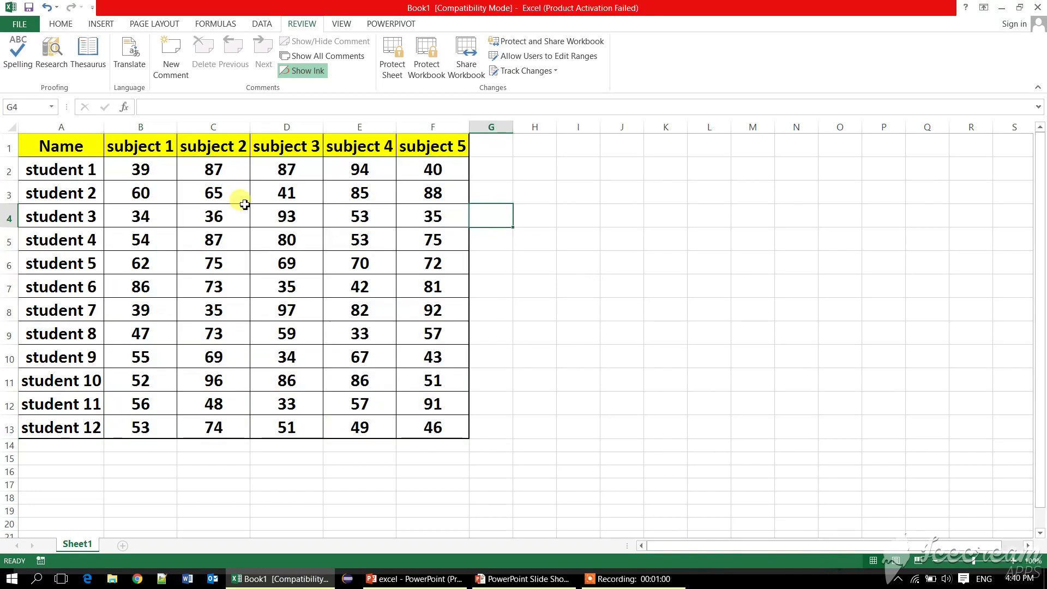
left_click(243, 202)
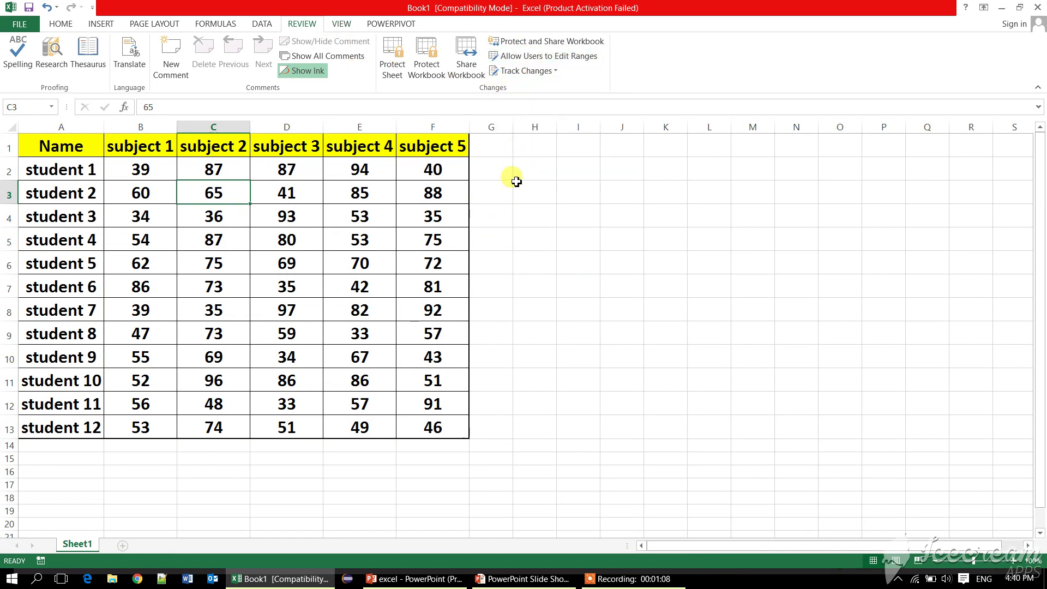
left_click(516, 186)
left_click(158, 166)
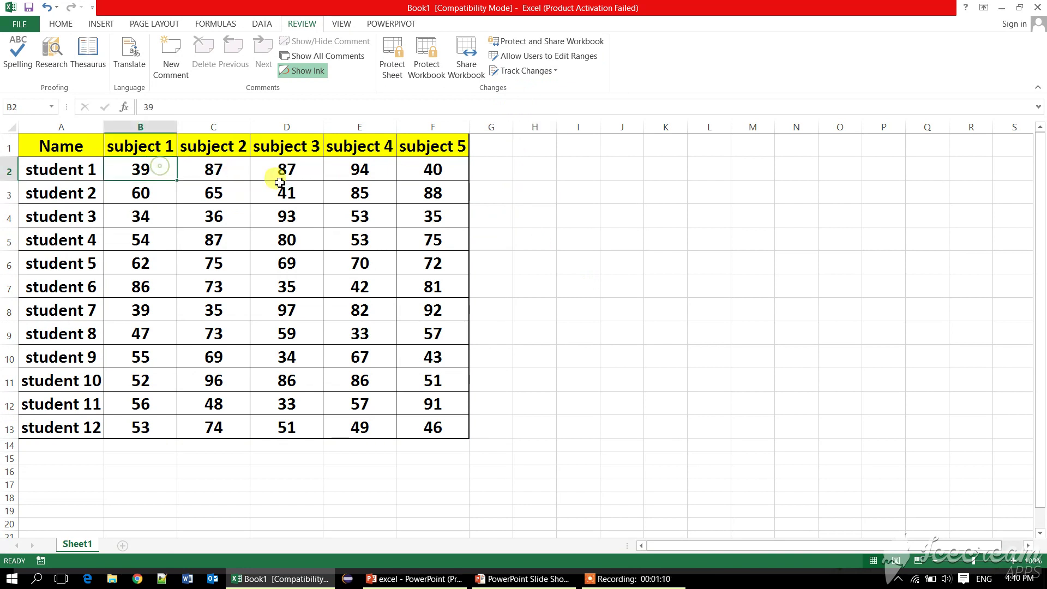
key("shift+Right")
key("shift+Right")
key("shift+Right")
key("shift+Right")
key("shift+Right")
key("shift+Left")
key("shift+Down")
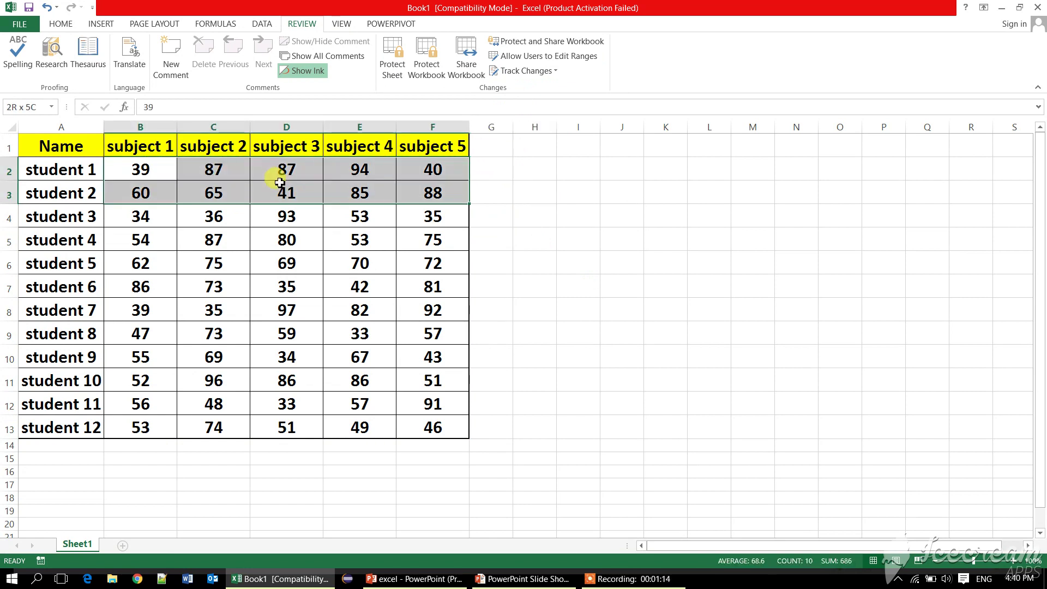
key("shift+Down")
key("shift+Down")
key("shift+Down")
key("shift+Down")
key("shift+Down")
key("shift+Down")
key("shift+Down")
key("shift+Down")
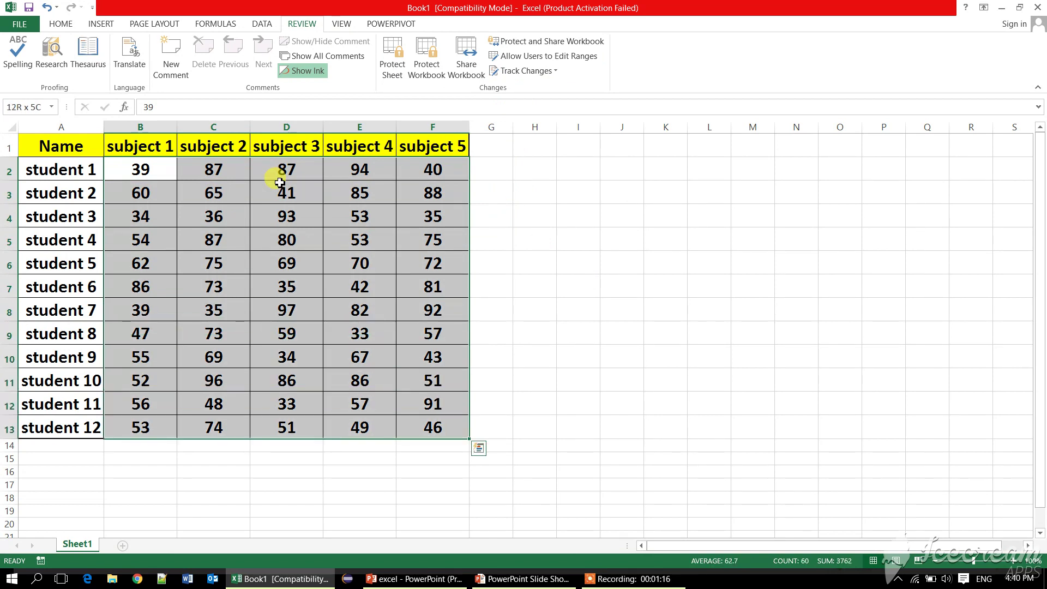
Create editable range Range2 covering $B$2:$F$13 with a confirmed range password
left_click(529, 58)
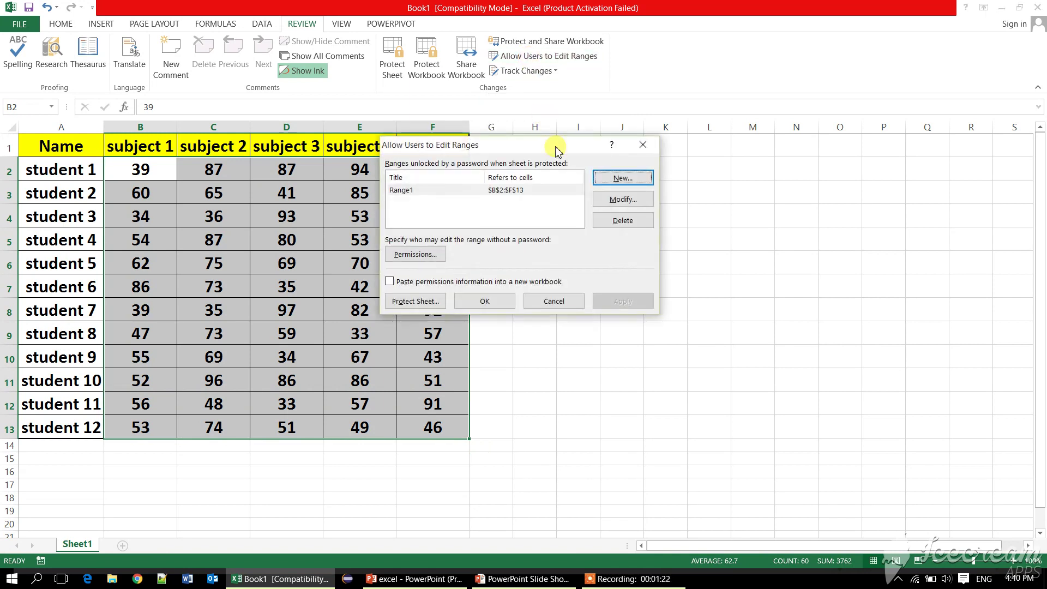
left_click(622, 178)
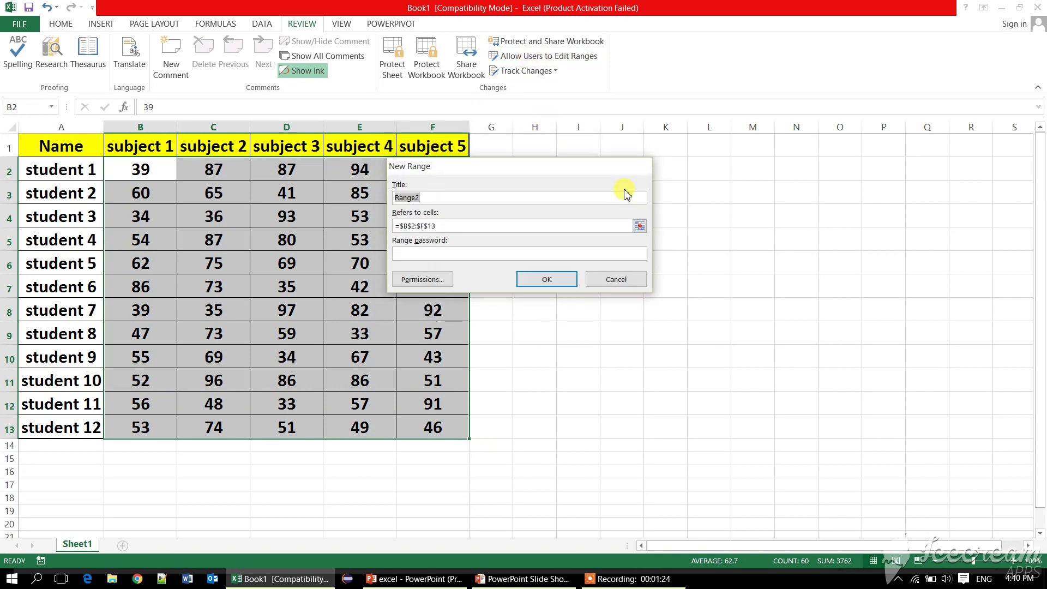
left_click(452, 227)
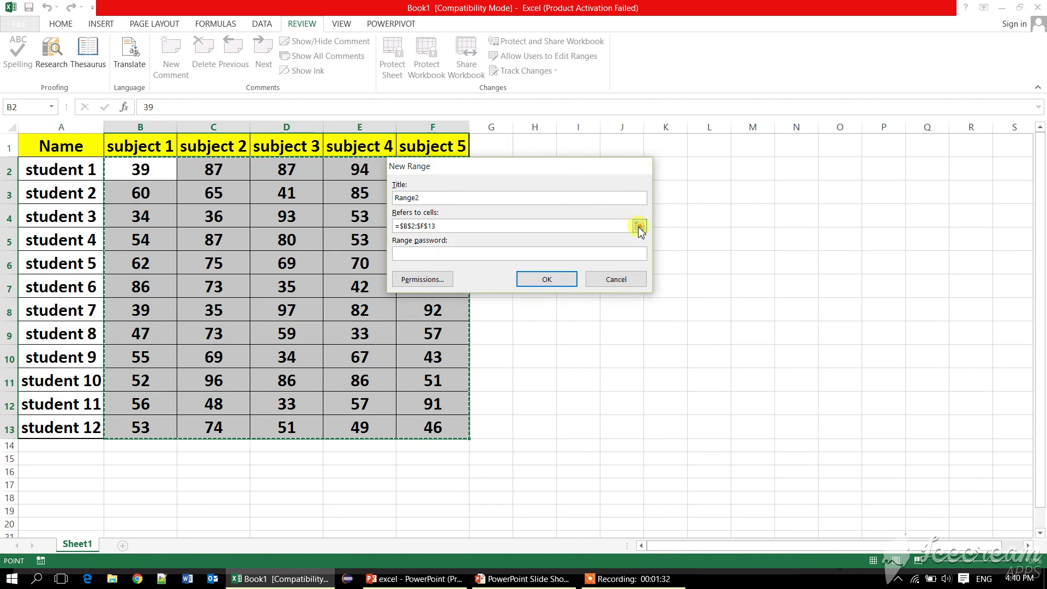
left_click(426, 252)
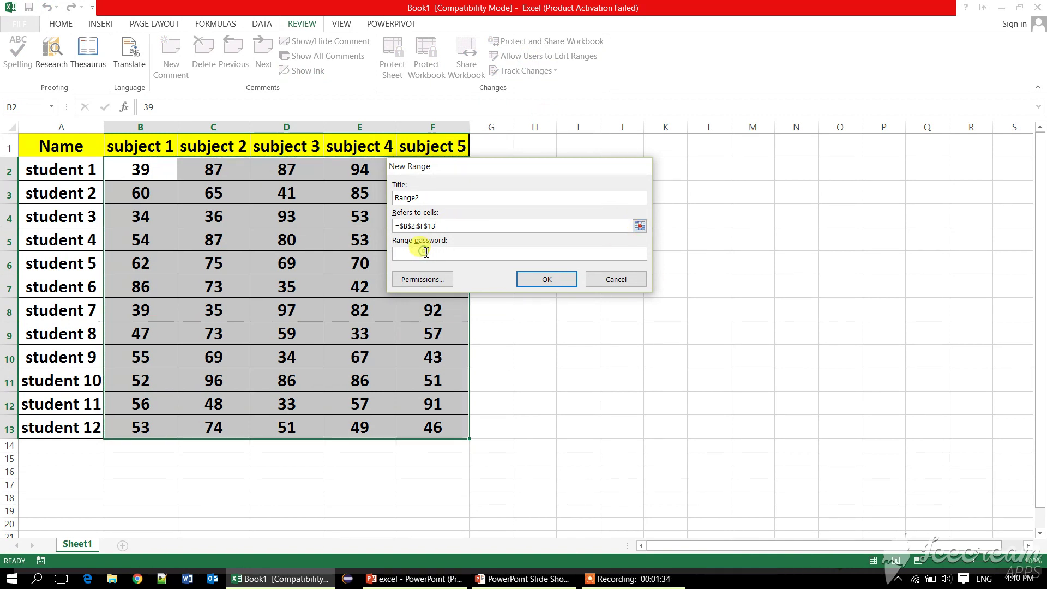
type("1")
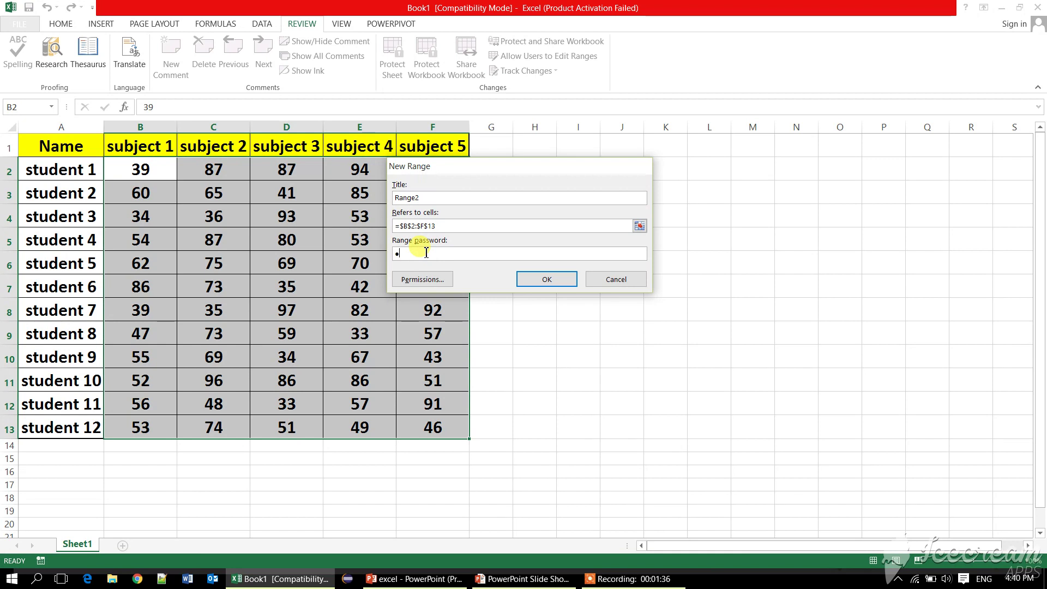
left_click(559, 281)
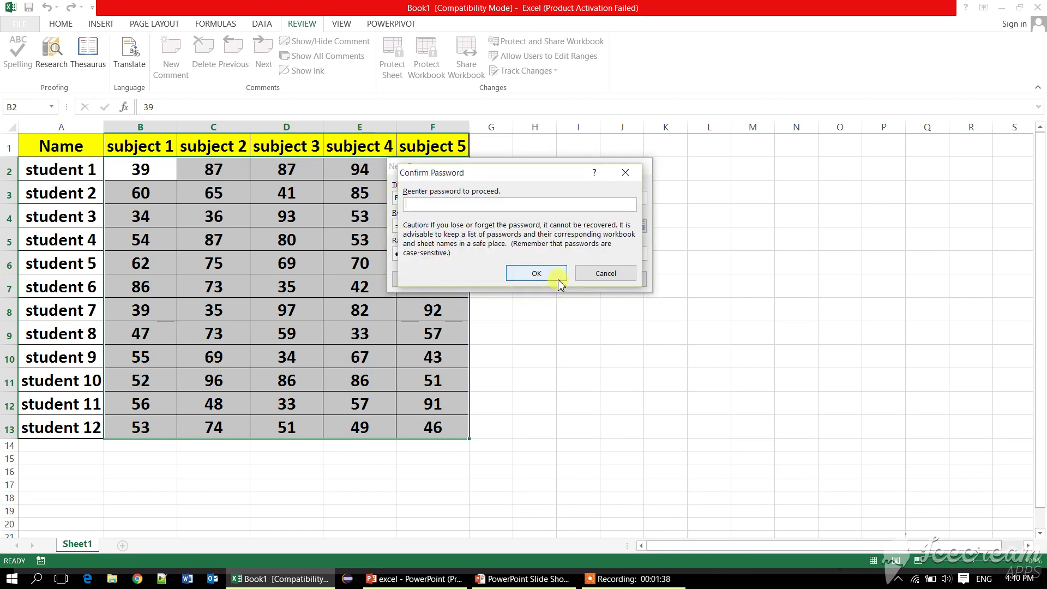
type("3")
left_click(546, 274)
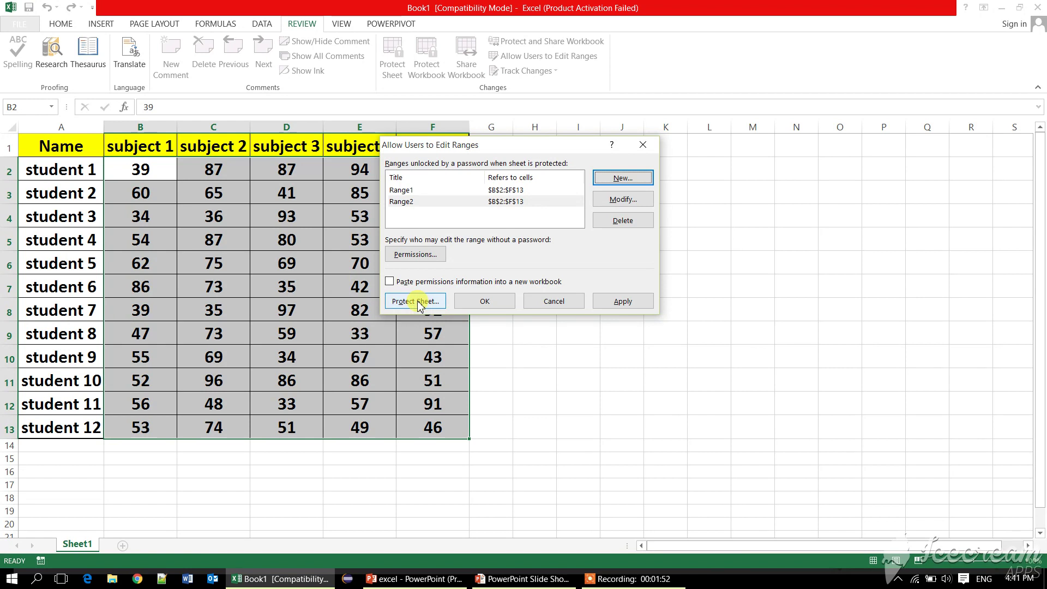
Protect the sheet with a sheet password, confirming it a second time
left_click(404, 304)
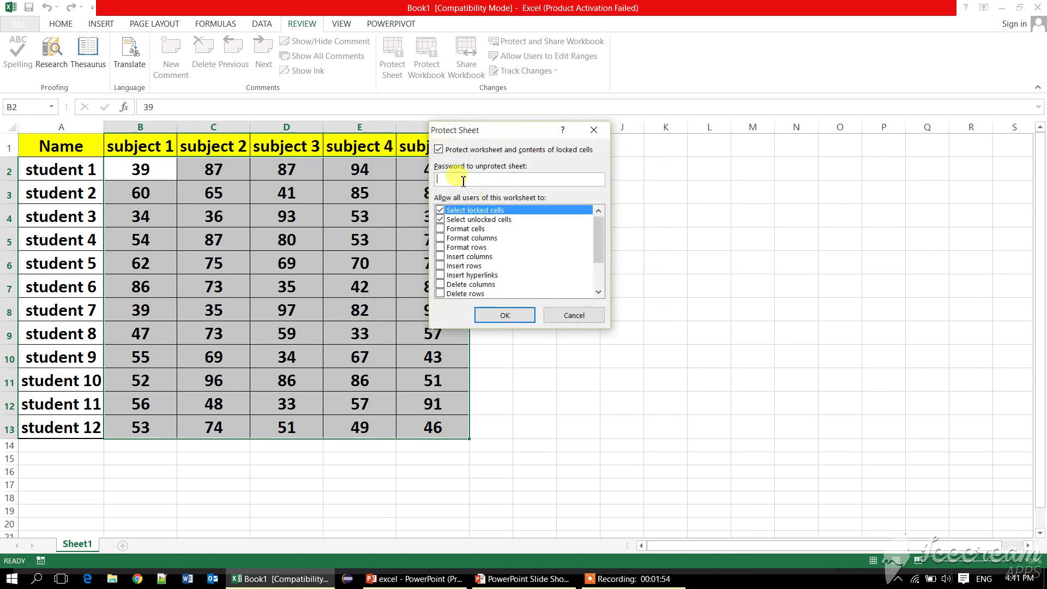
type("3")
left_click(503, 315)
type("3")
left_click(536, 273)
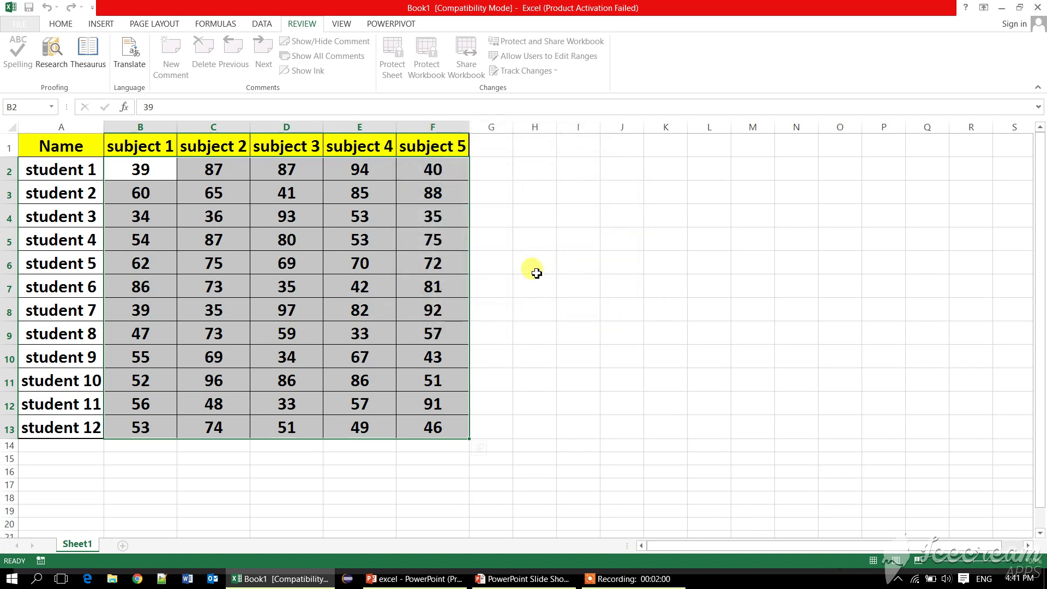
left_click(401, 264)
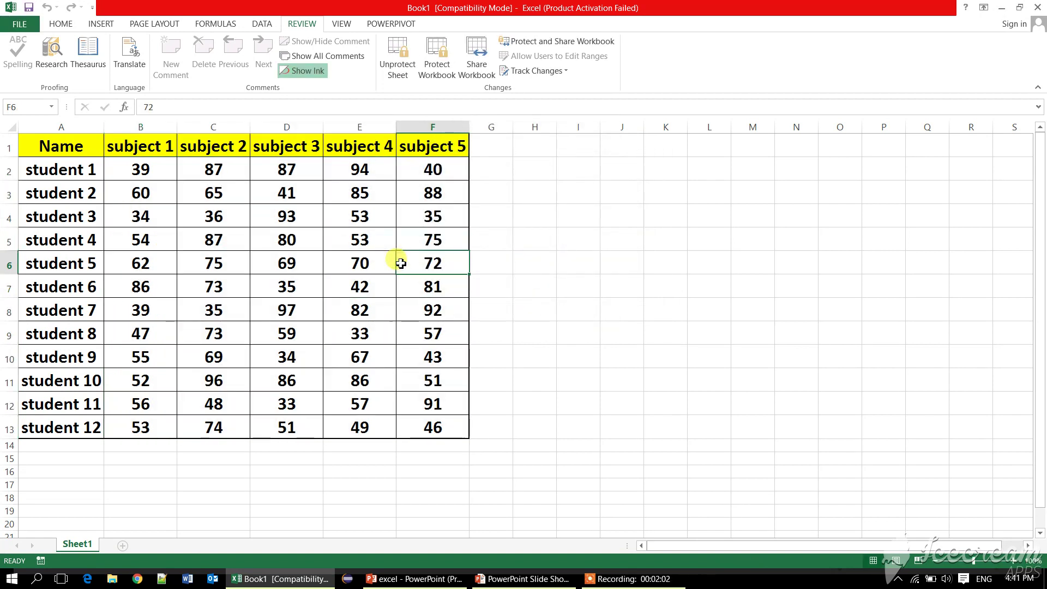
left_click(578, 264)
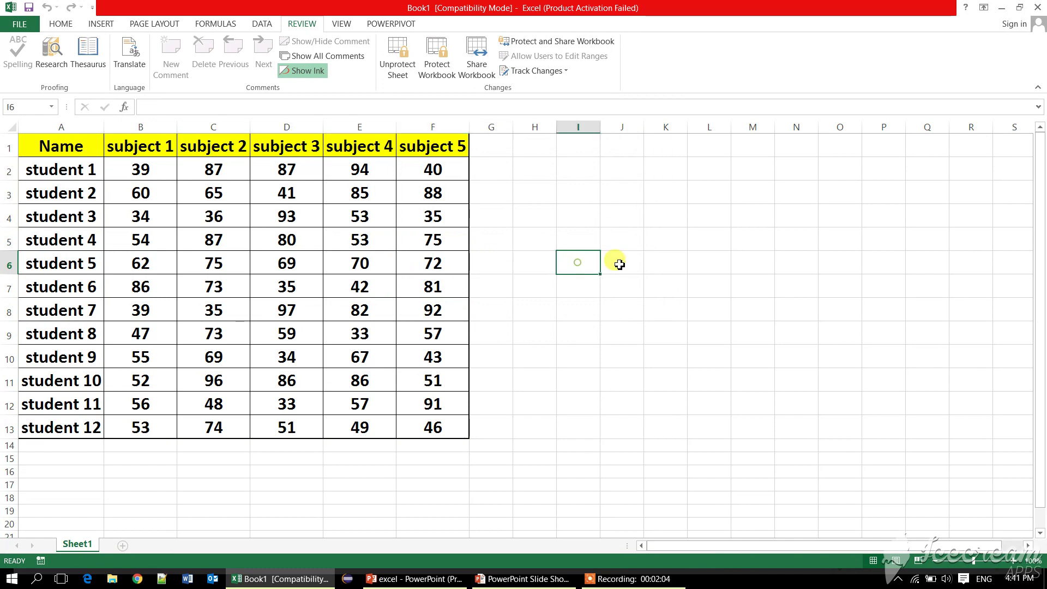
type("a")
left_click(525, 330)
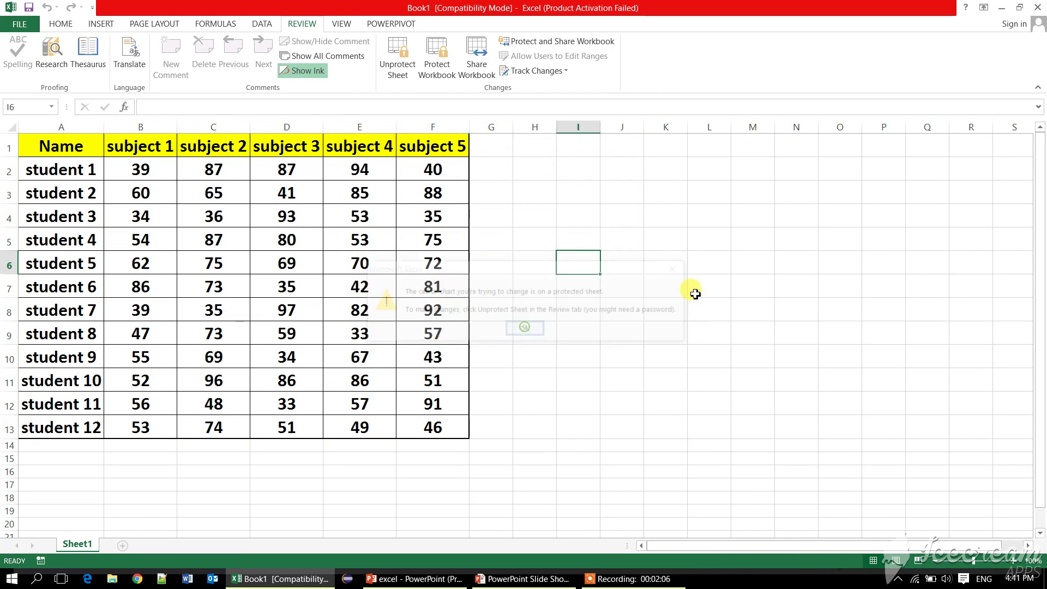
left_click(677, 330)
type("a")
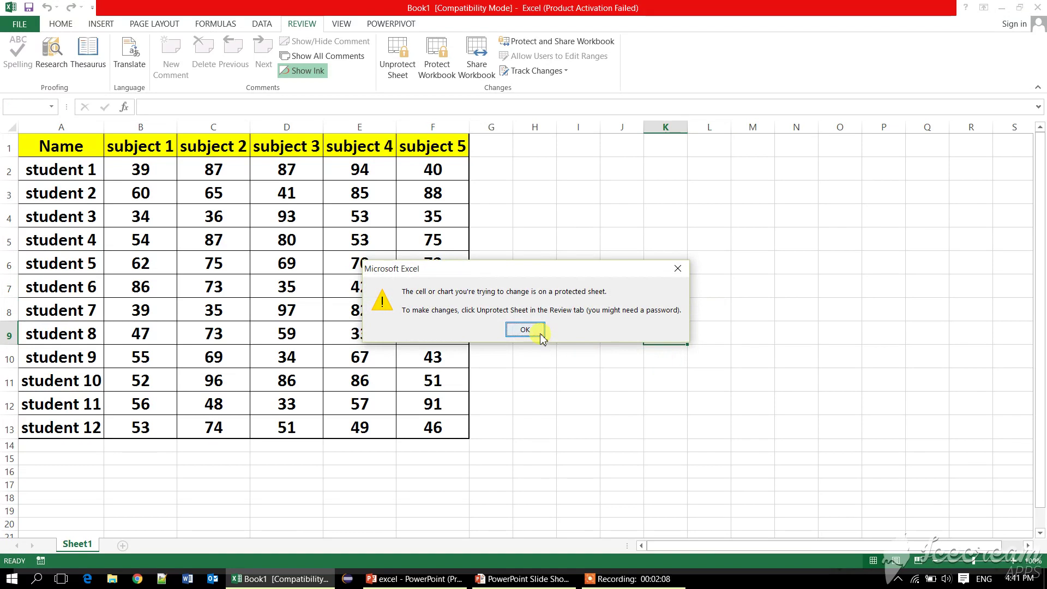
left_click(529, 329)
left_click(296, 239)
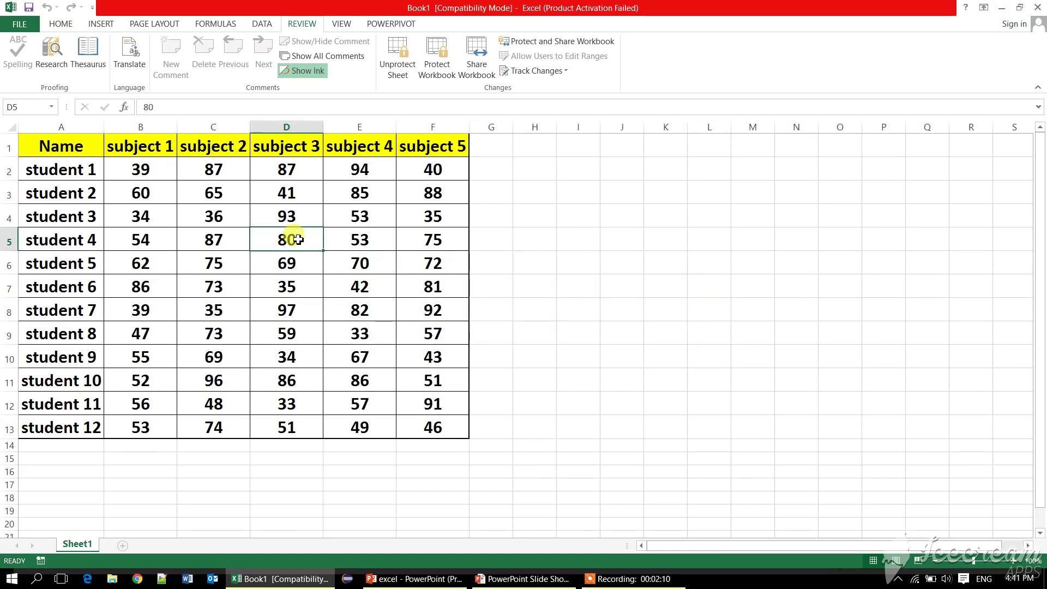
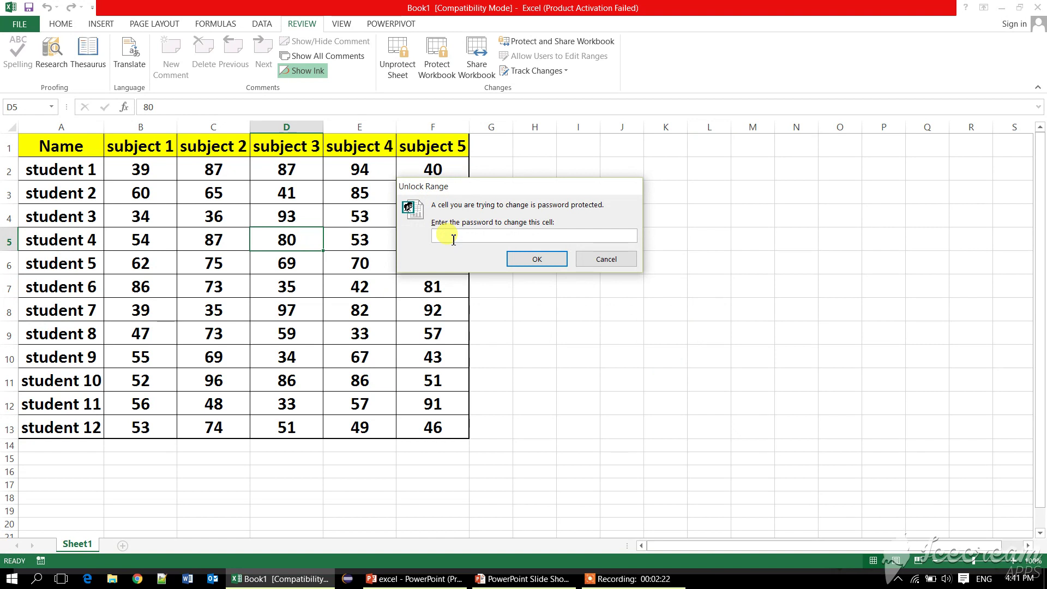
Unlock the marks range by entering its range password
left_click(540, 257)
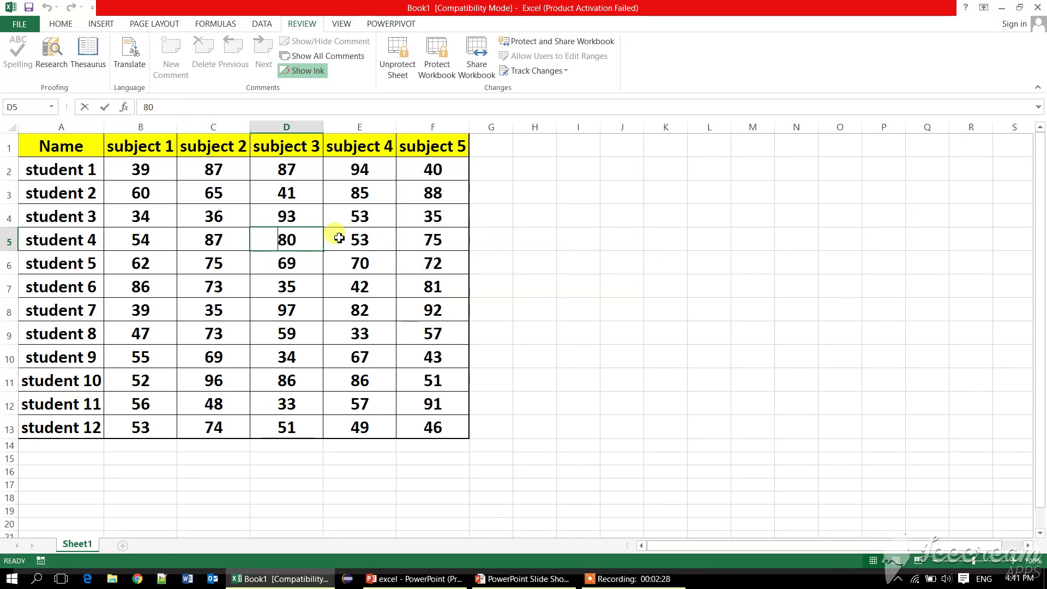
Overwrite several marks, entering 45454 in D5, 545 in D8, and 454, 545, 54 elsewhere
type("45454")
left_click(341, 263)
type("454")
left_click(363, 309)
type("454")
left_click(289, 310)
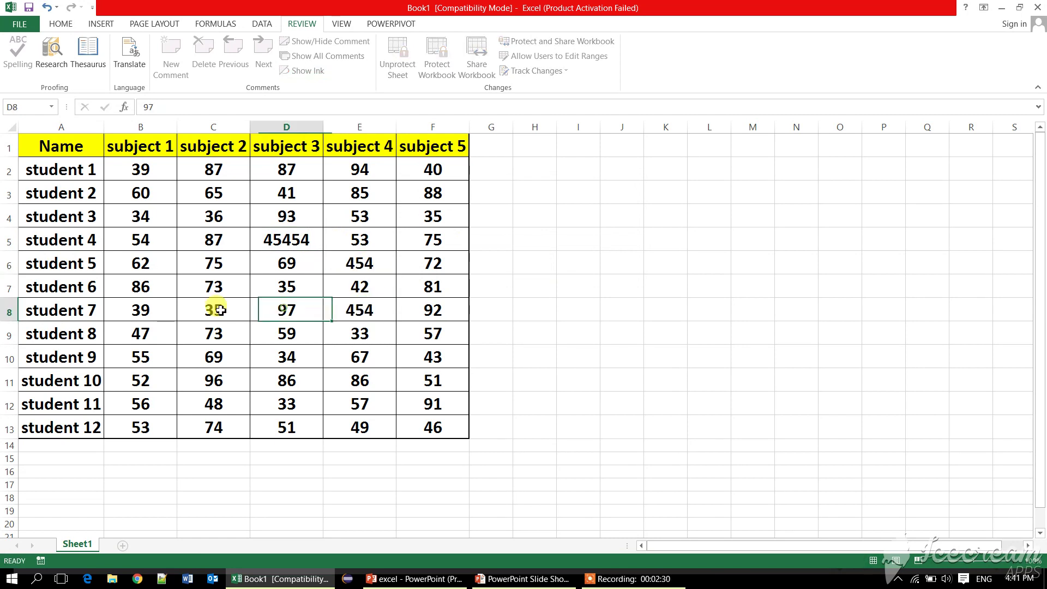
type("545")
left_click(220, 310)
type("545")
left_click(207, 262)
type("54")
left_click(223, 217)
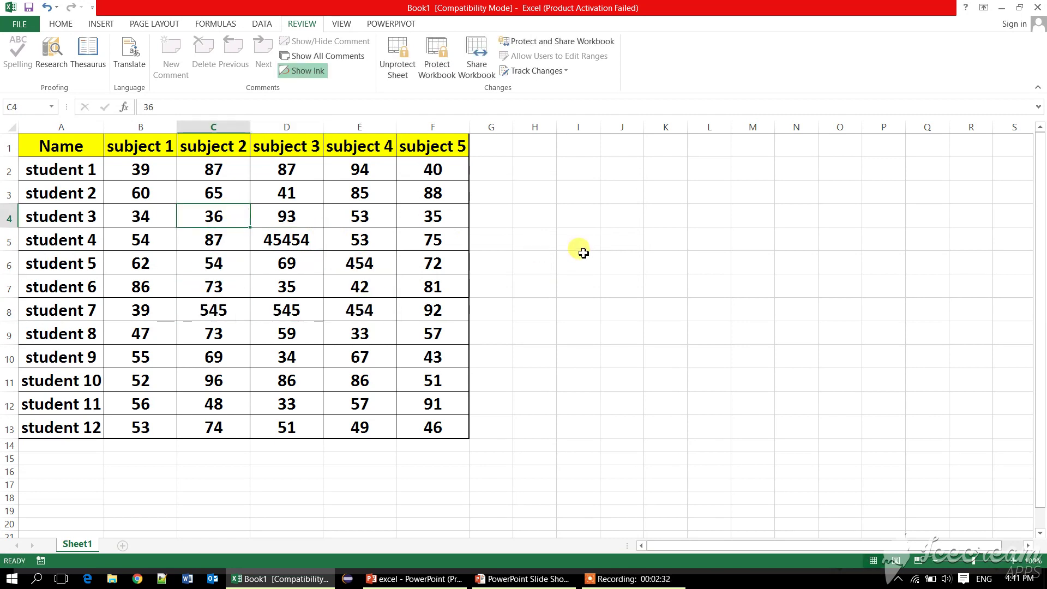
Try editing cell L6 outside the unlocked range and dismiss the protected-sheet warning
left_click(696, 273)
double_click(696, 272)
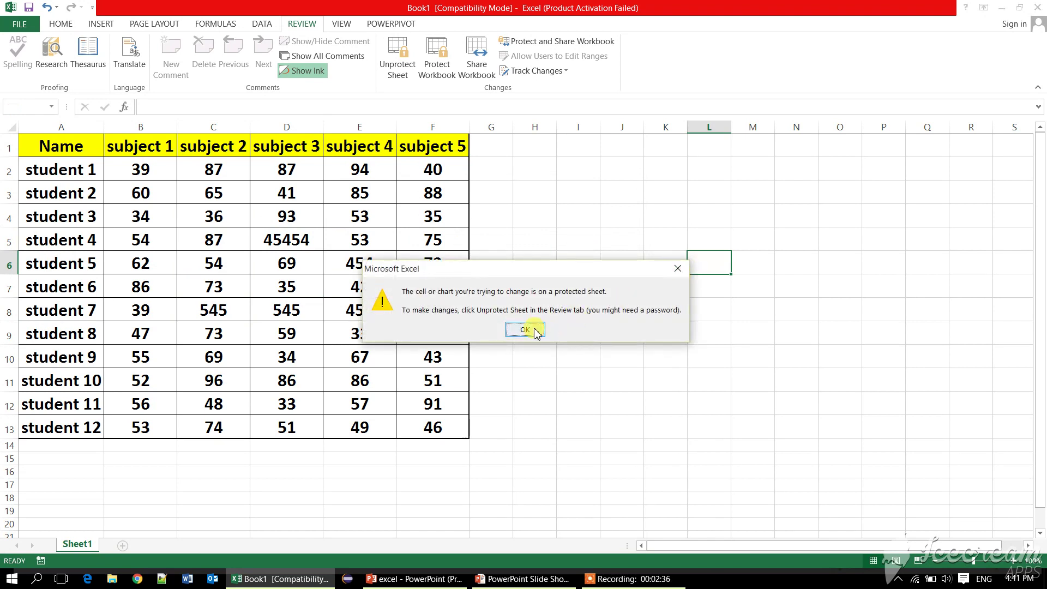
left_click(525, 330)
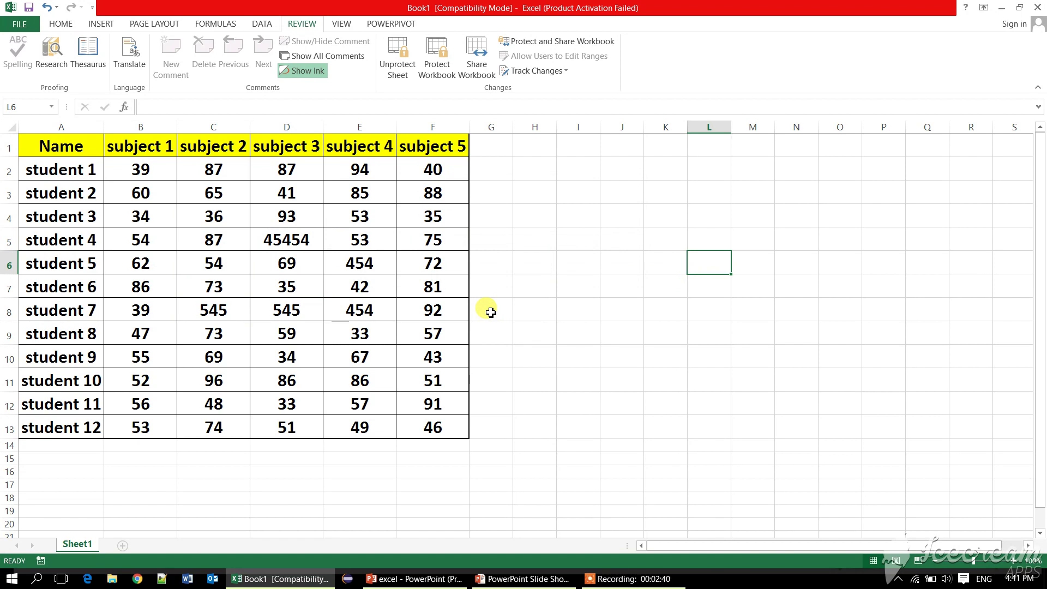
Unprotect the marks sheet by entering the sheet password
left_click(374, 310)
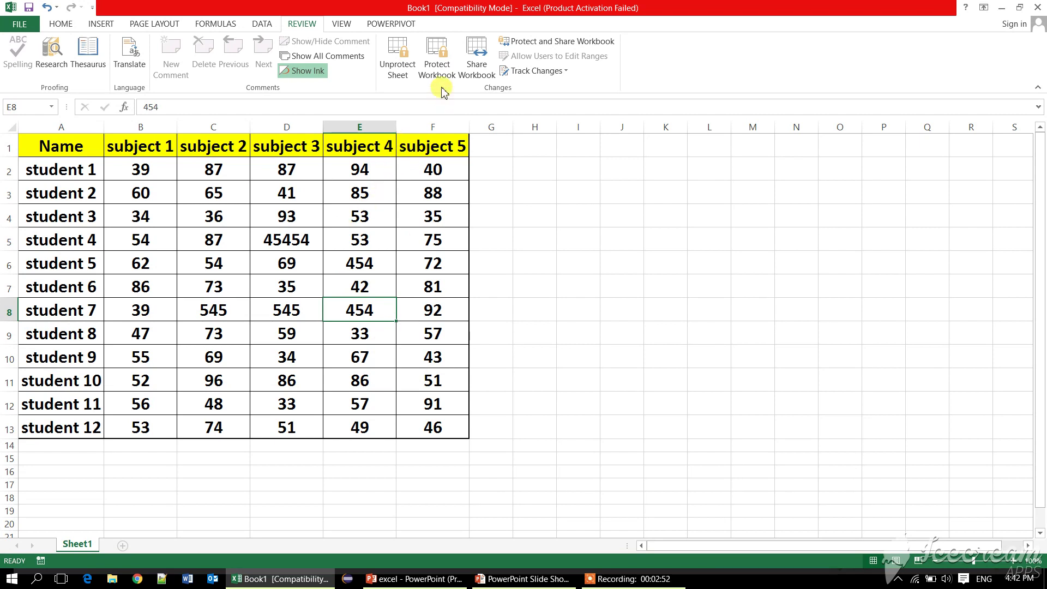
left_click(406, 70)
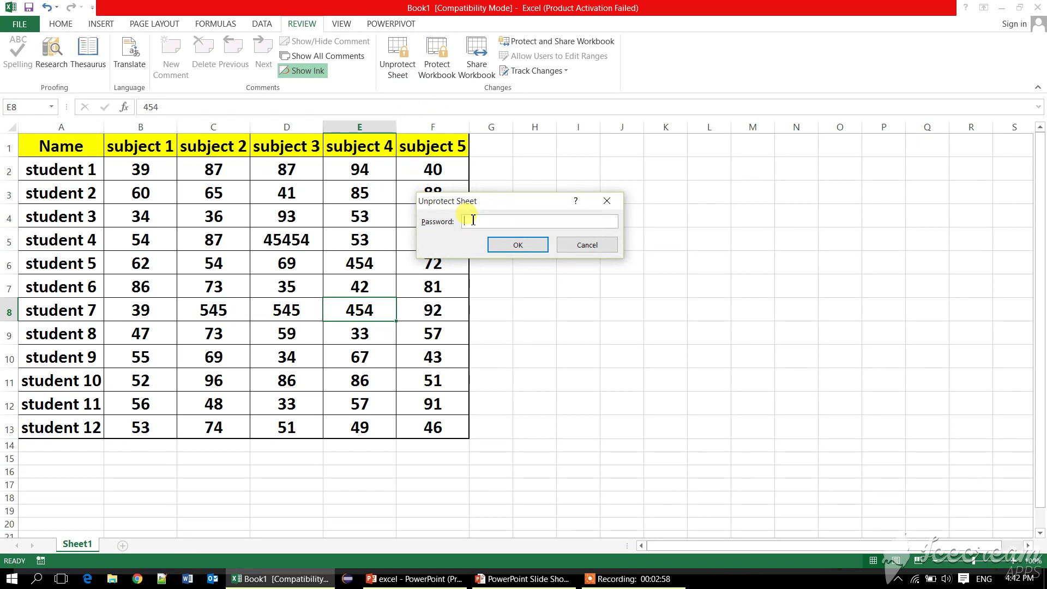
left_click(510, 245)
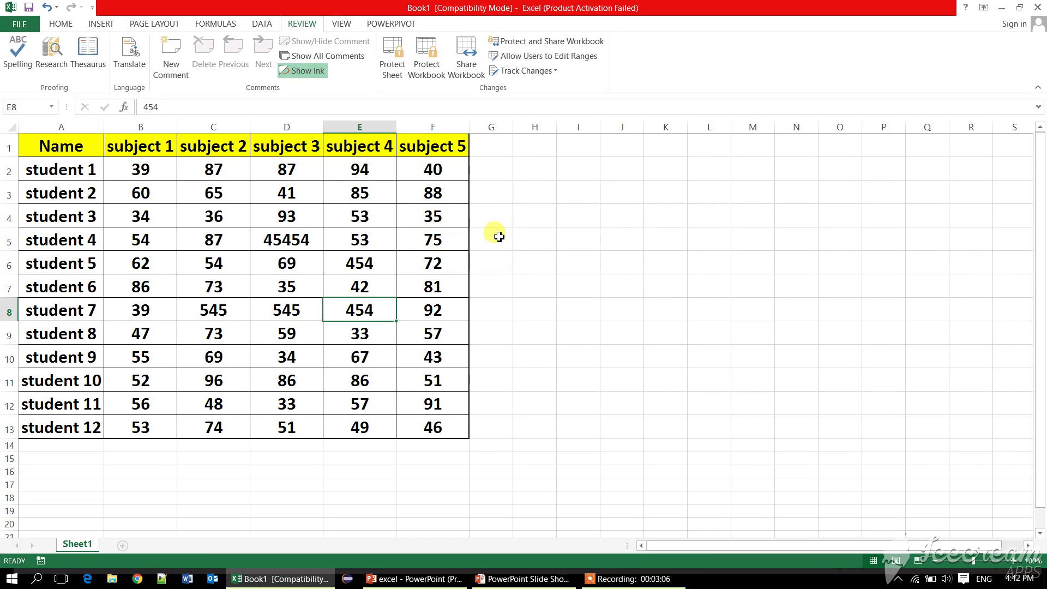
Enter 'sfgdf' in I5 and replace F7's mark with 'fsfsdfd'
left_click(566, 236)
type("sfgdf")
left_click(573, 283)
left_click(440, 287)
type("fsfsdfd")
left_click(355, 283)
left_click(294, 262)
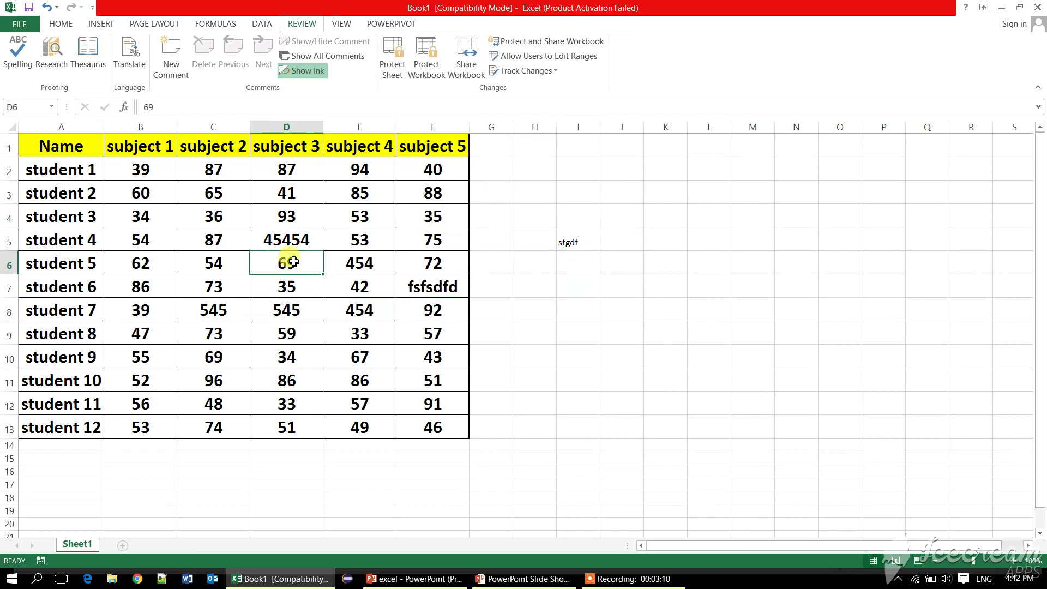